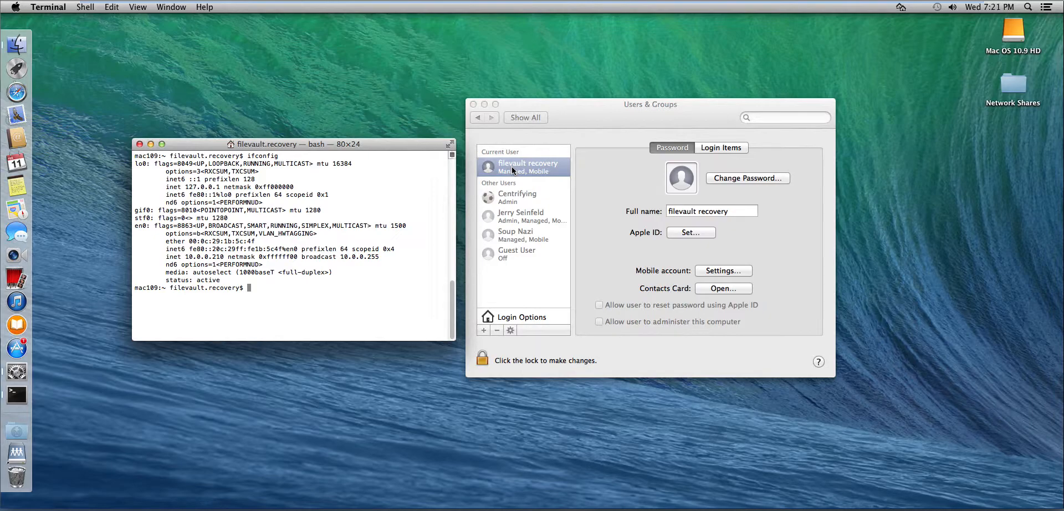
Close the Terminal window and unlock the Users & Groups preferences with an administrator's name and password
left_click(140, 144)
left_click(602, 124)
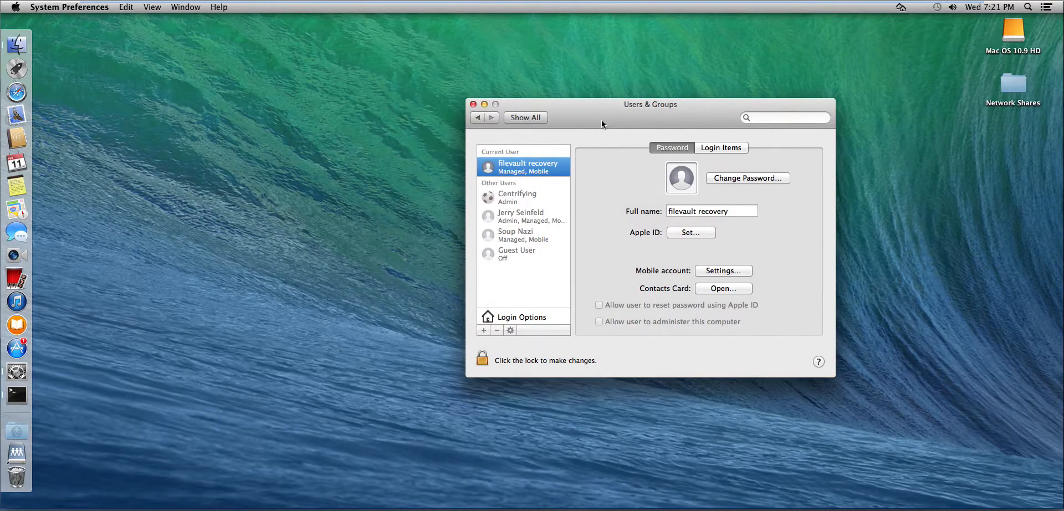
left_click(478, 359)
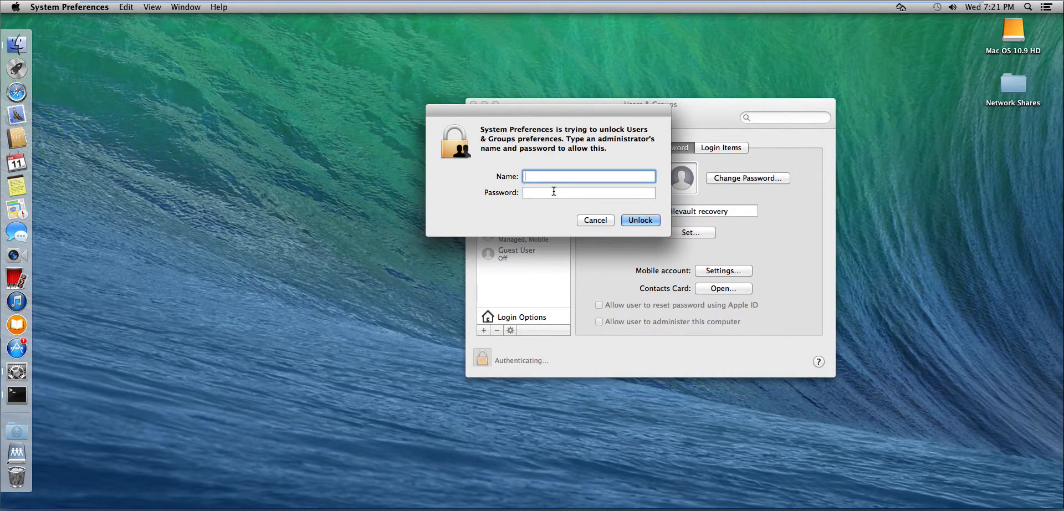
type("Jerry Seinfeld")
key("Tab")
type("••••••••")
key("Return")
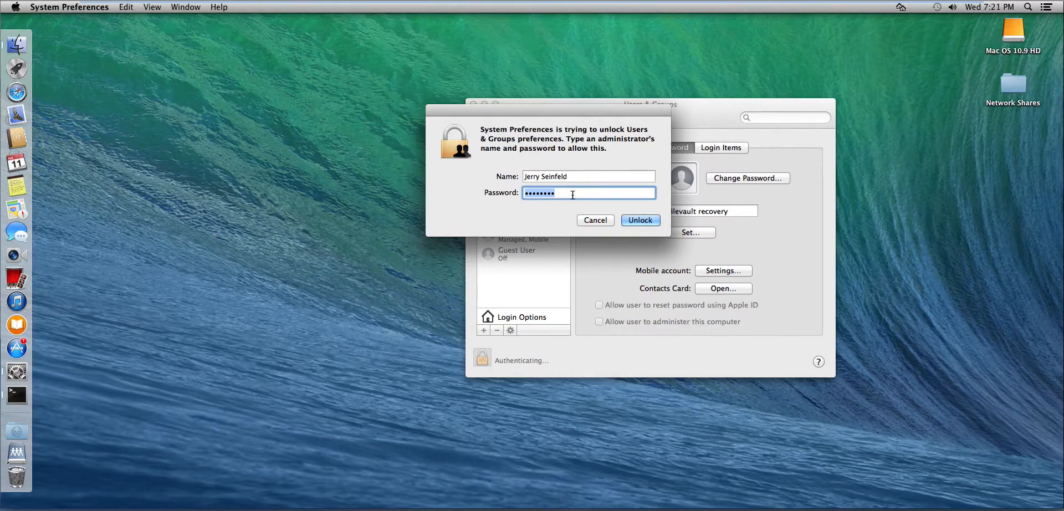
type("••••••••••")
key("Return")
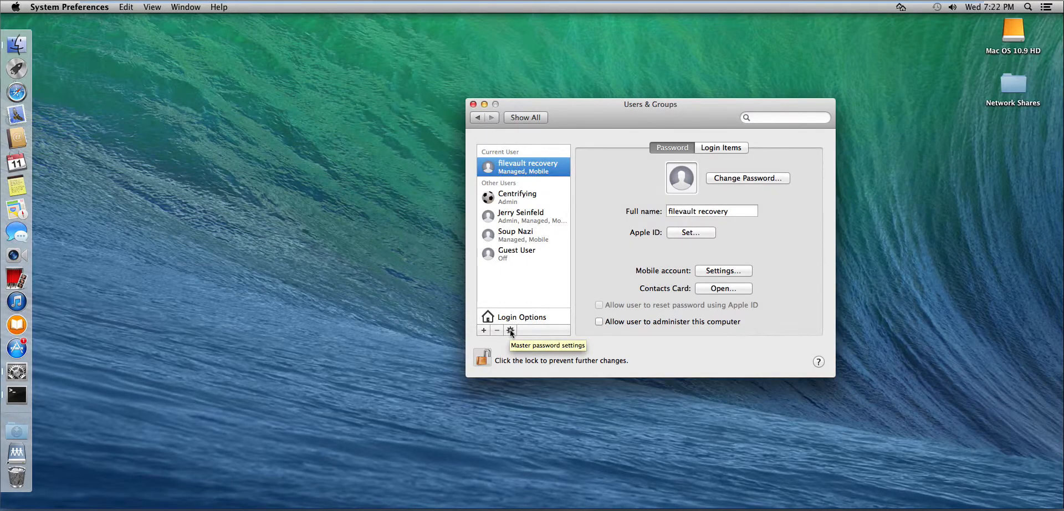
Create a master password for the computer, entering and verifying the password and adding the hint CM
left_click(510, 331)
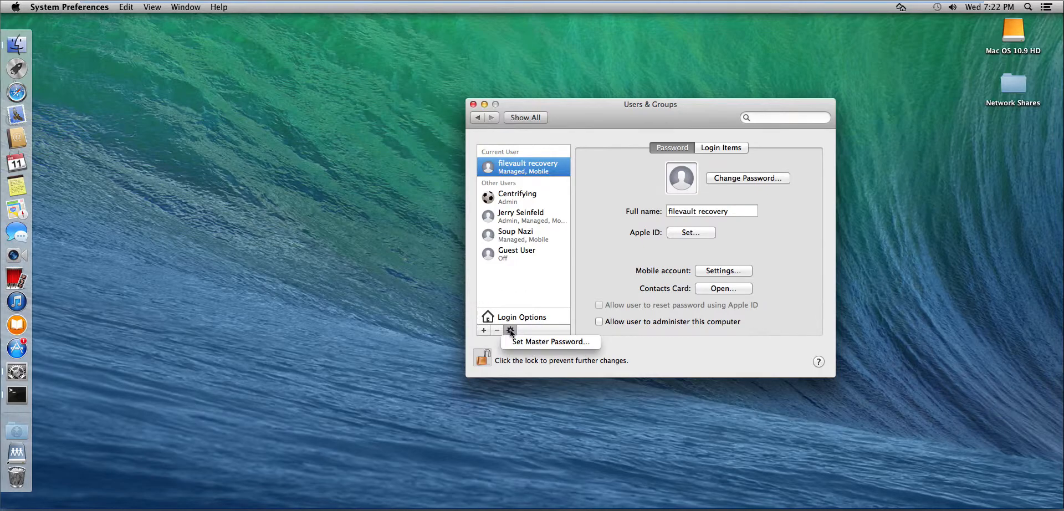
left_click(579, 343)
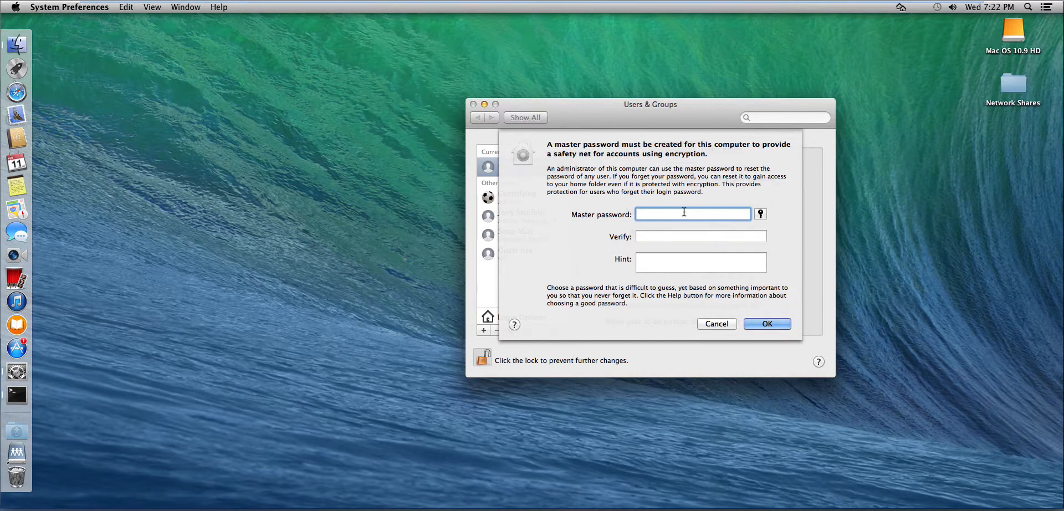
type("••••••••••••••")
key("Tab")
type("••••••••••••••")
key("Tab")
type("CM")
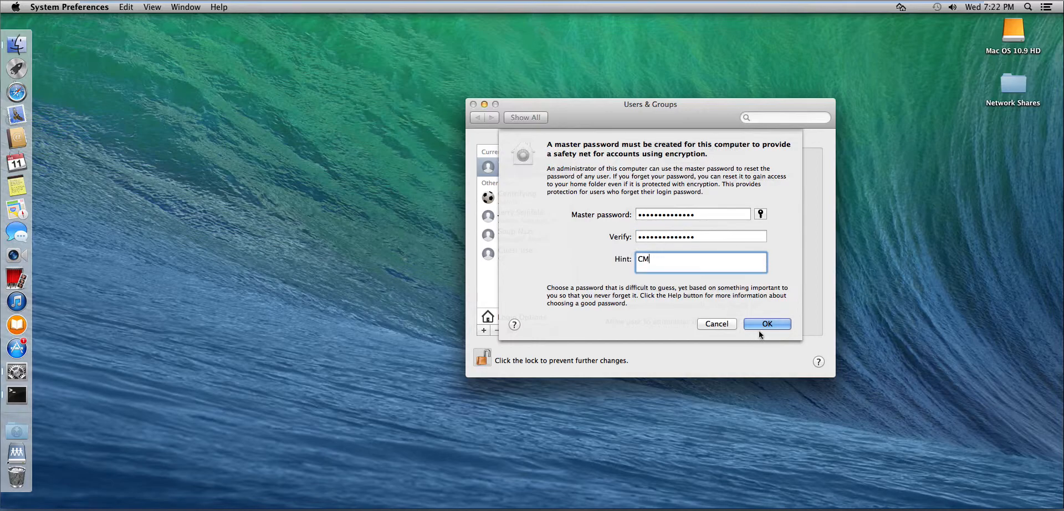
left_click(766, 323)
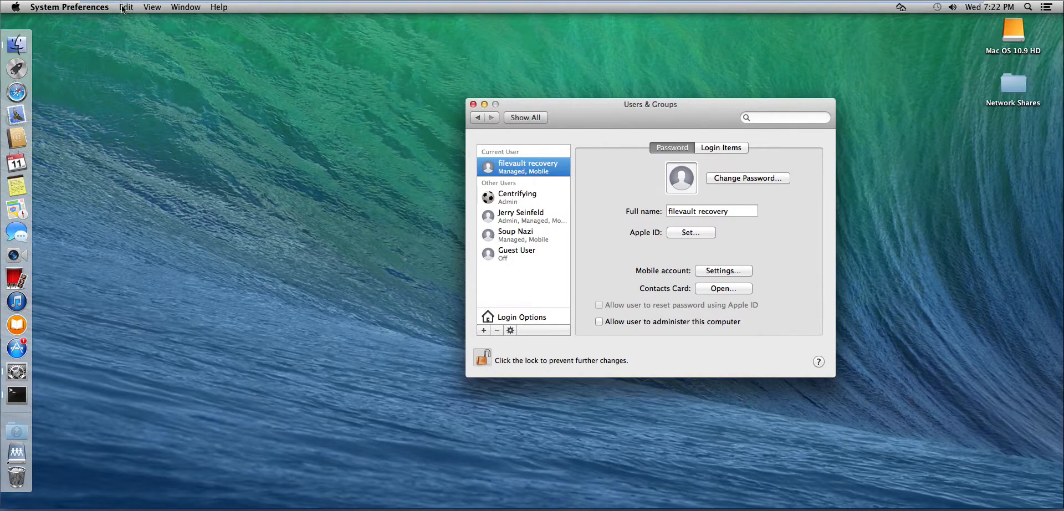
Open the Library/Keychains folder on the Mac OS 10.9 HD volume in Finder, closing the extra All My Files window
left_click(16, 44)
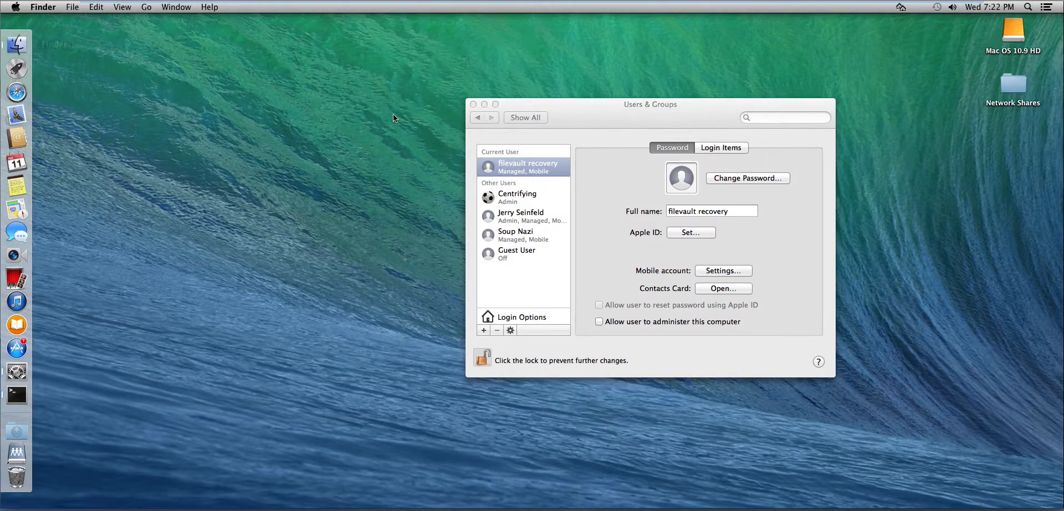
double_click(1021, 29)
left_click(354, 76)
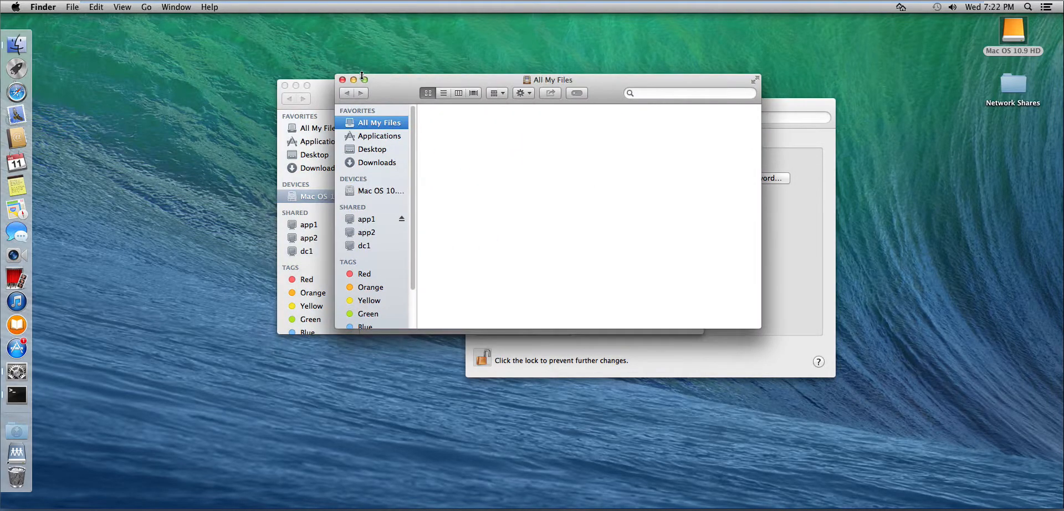
left_click(342, 80)
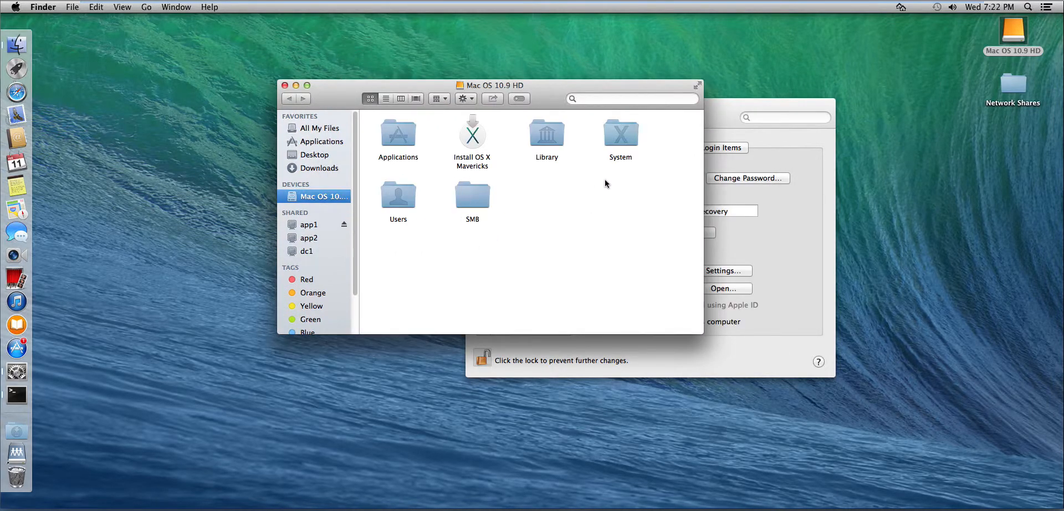
double_click(543, 135)
left_click(462, 265)
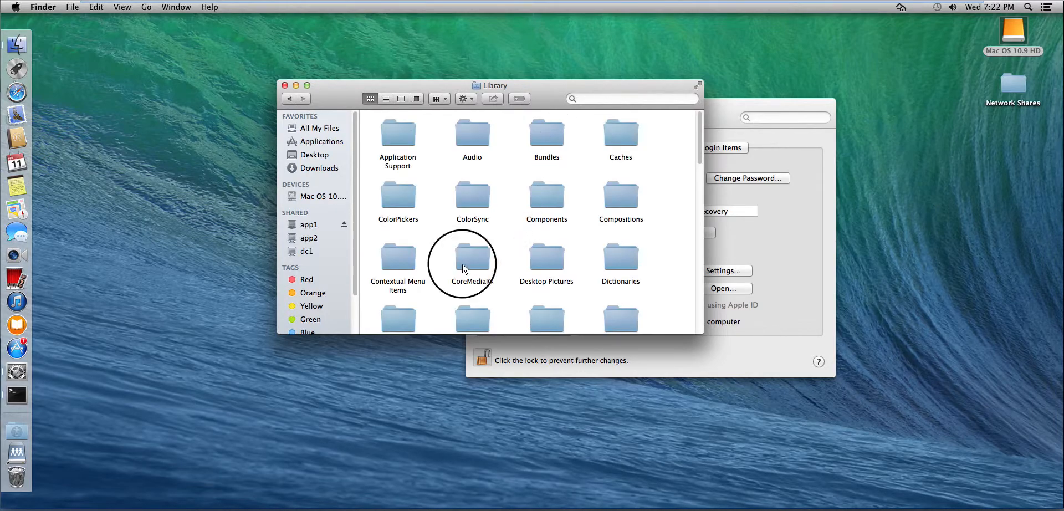
key("k")
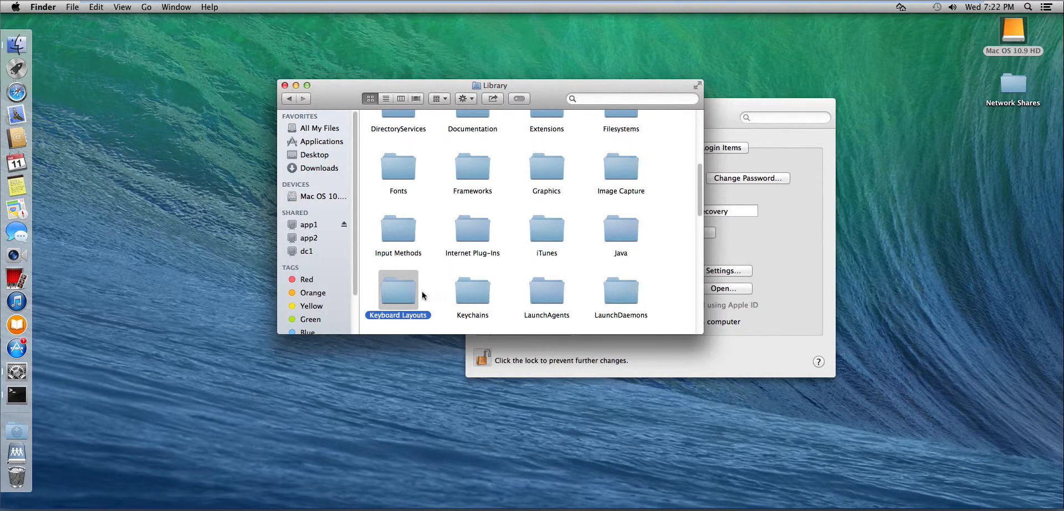
double_click(466, 294)
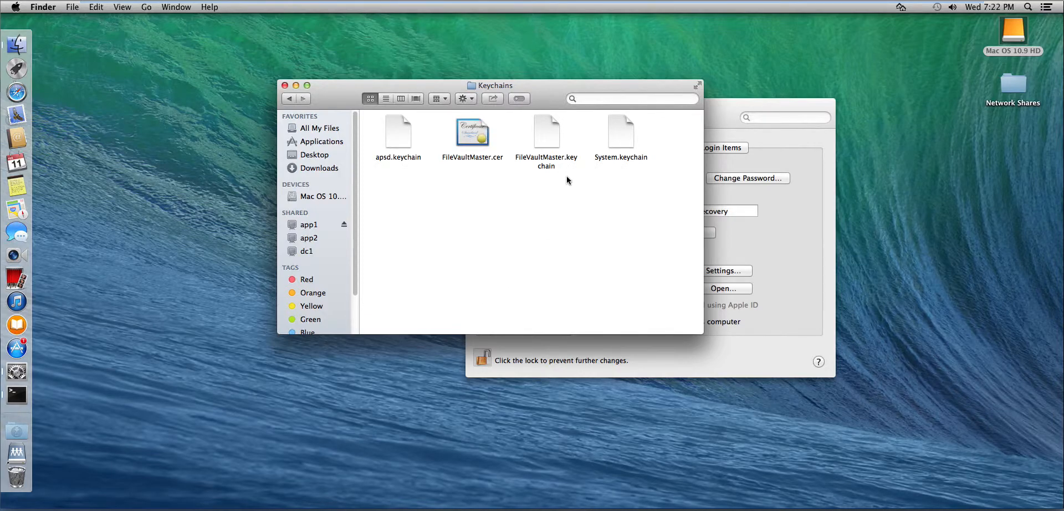
left_click(572, 188)
Return System Preferences to its overview and open FileVaultMaster.keychain from the Keychains folder
left_click(711, 117)
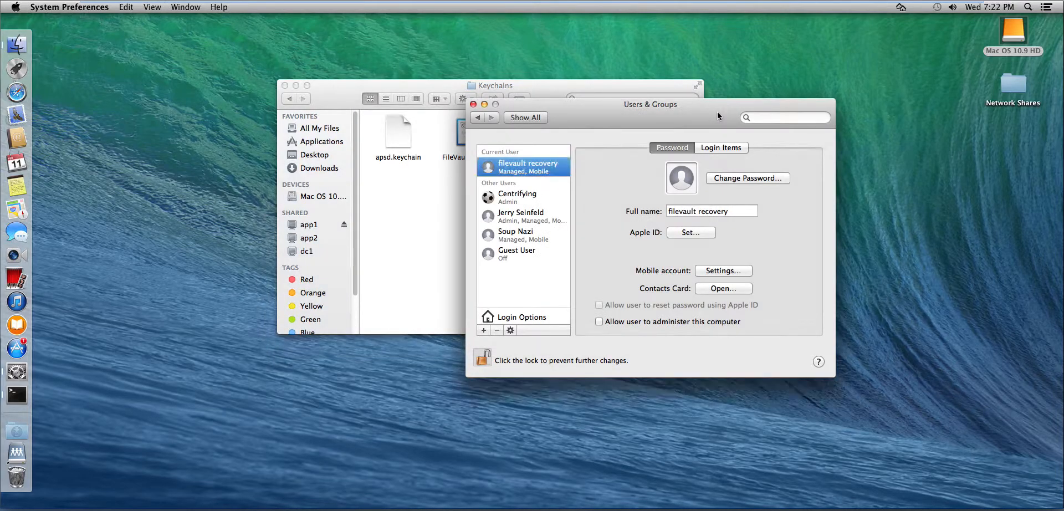
left_click(477, 118)
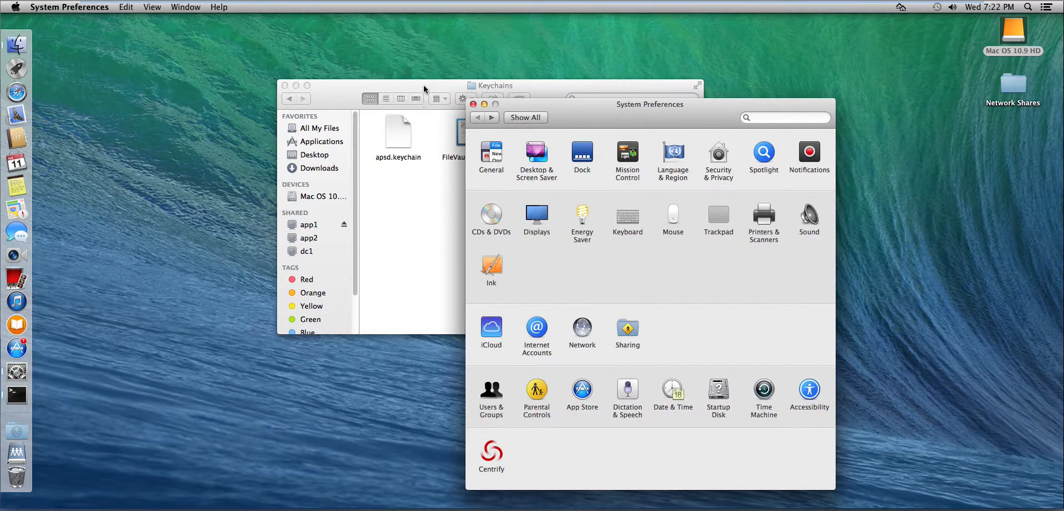
left_click(423, 89)
left_click(547, 139)
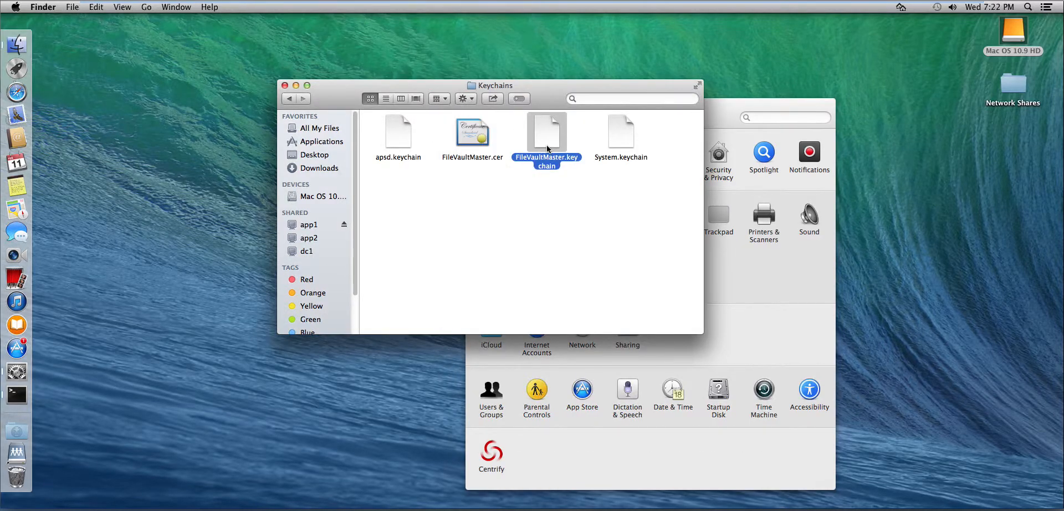
double_click(547, 145)
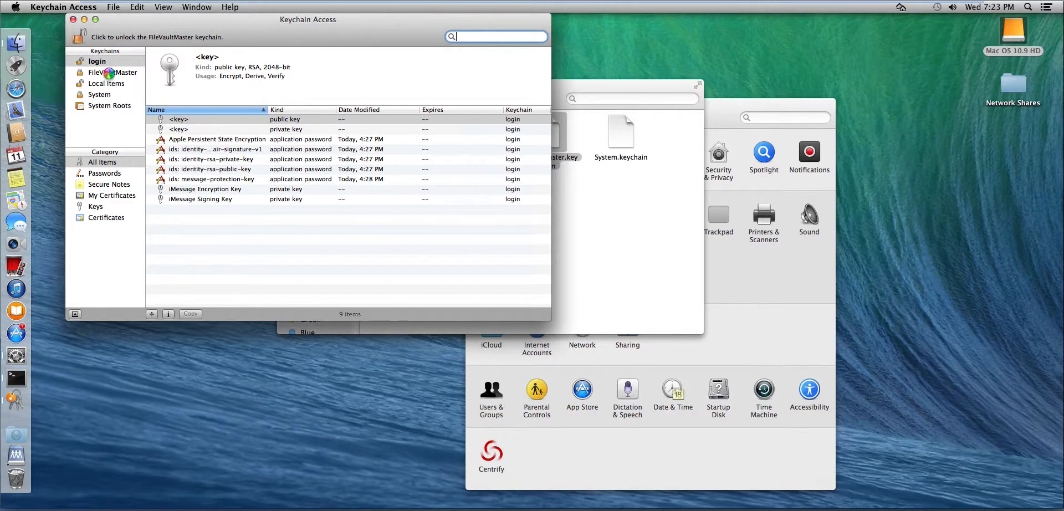
Move the Keychains folder window aside, then close System Preferences and quit Keychain Access
left_click_drag(584, 96, 942, 107)
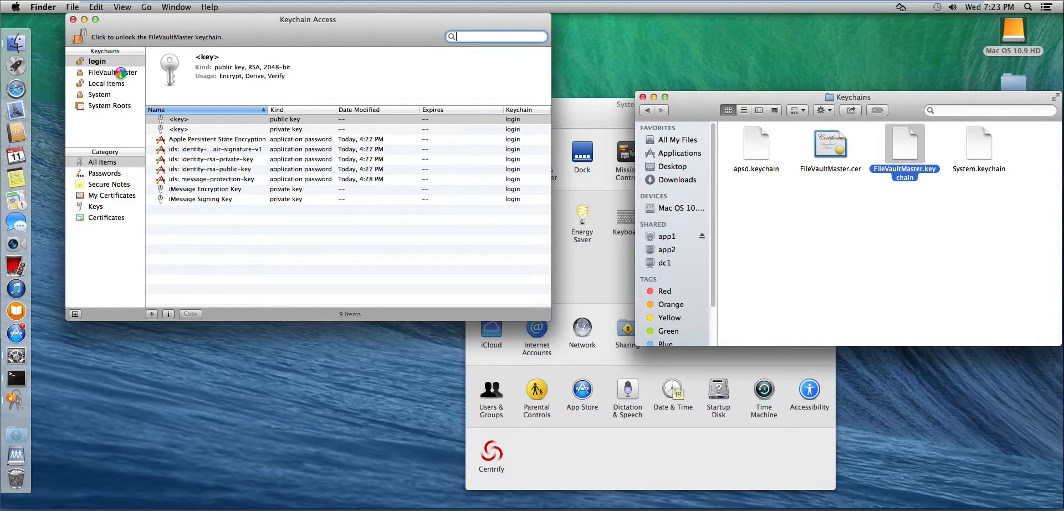
left_click(580, 111)
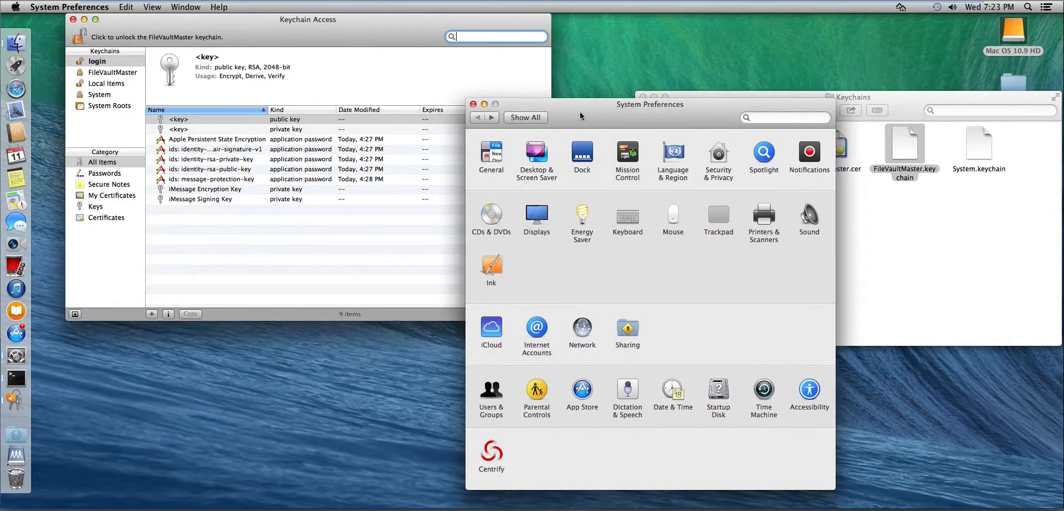
left_click(474, 104)
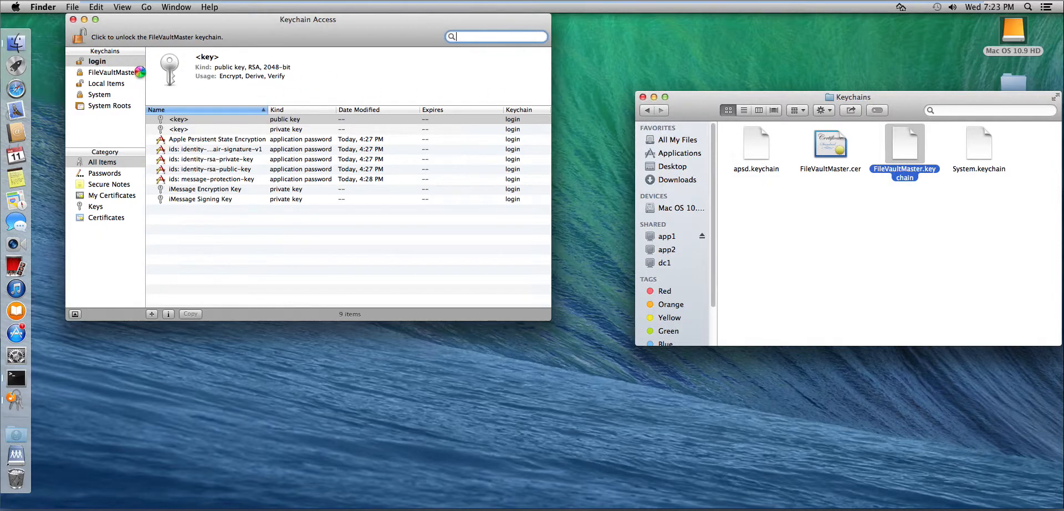
key("super+q")
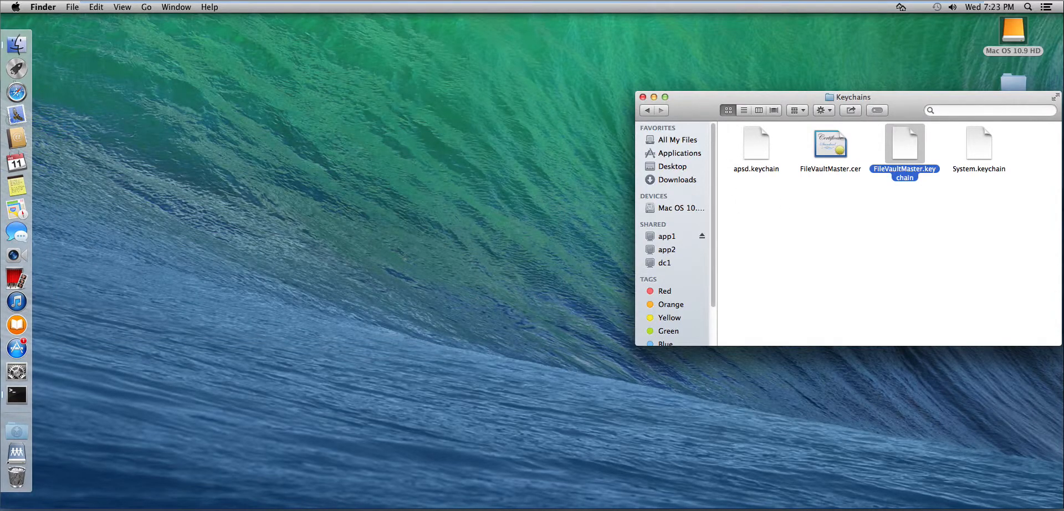
Find Keychain Access with a Spotlight search for "key", reopen it, and display the FileVaultMaster keychain's items
left_click(1028, 7)
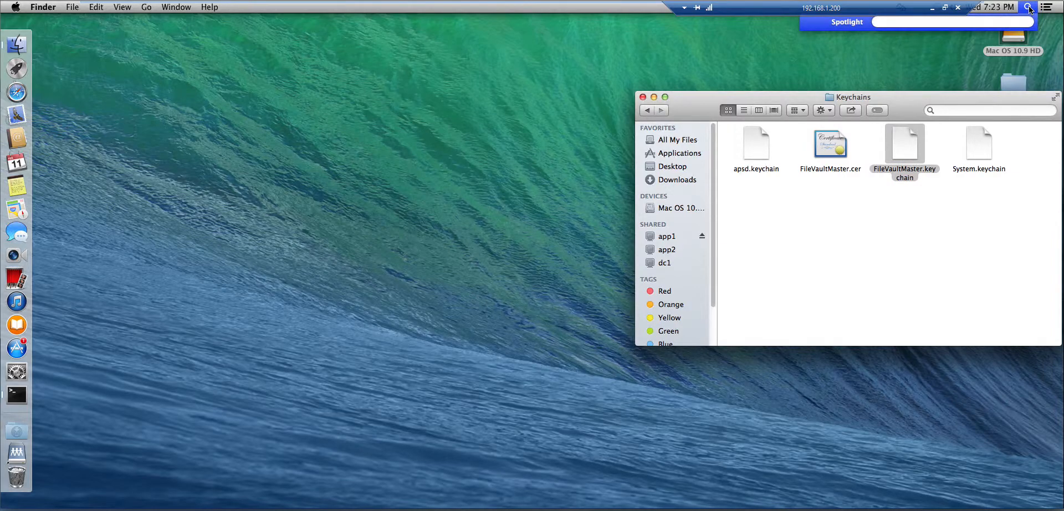
type("key")
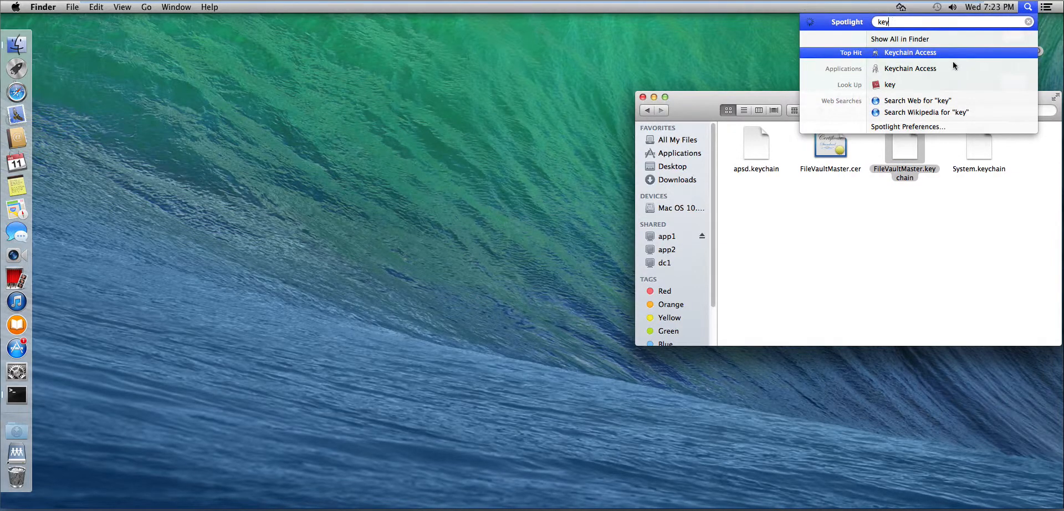
left_click(943, 54)
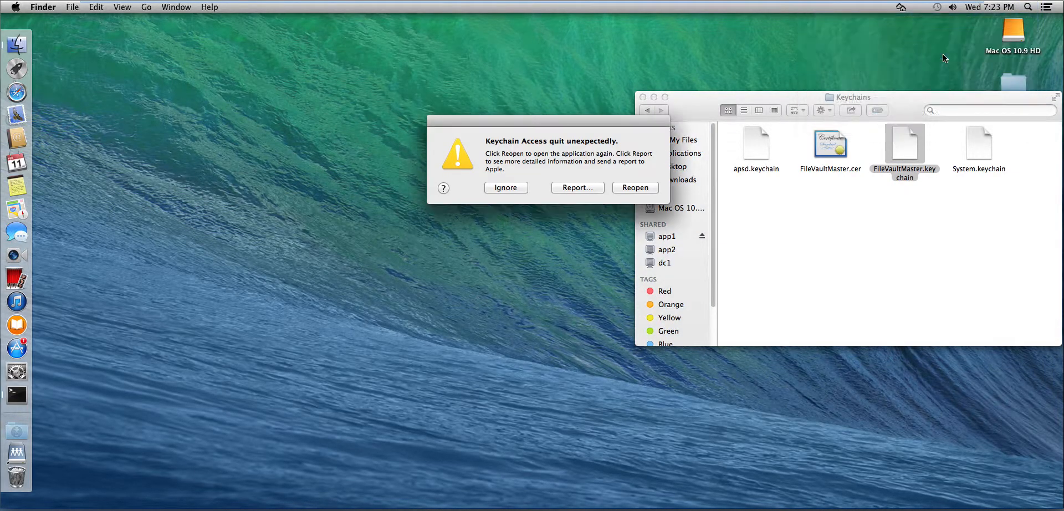
left_click(635, 195)
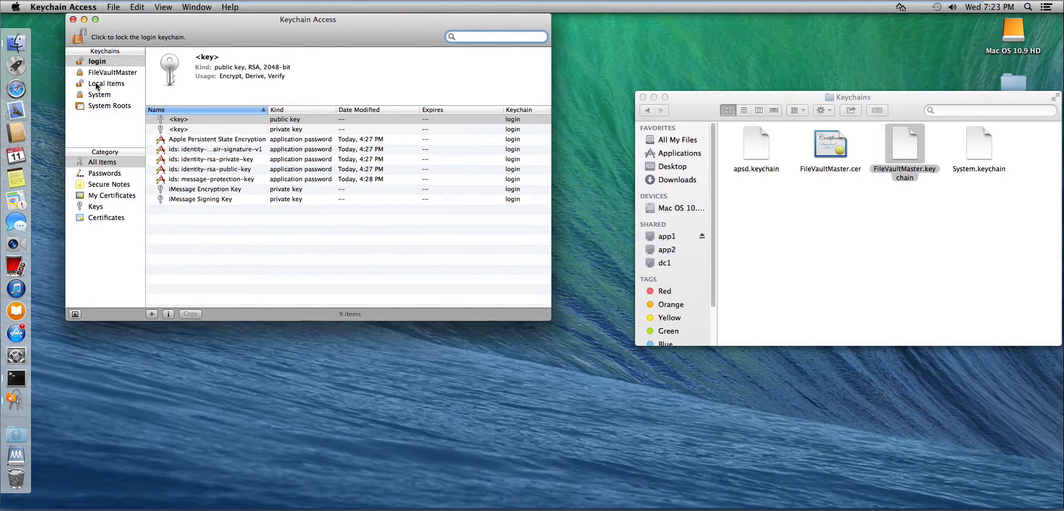
left_click(103, 73)
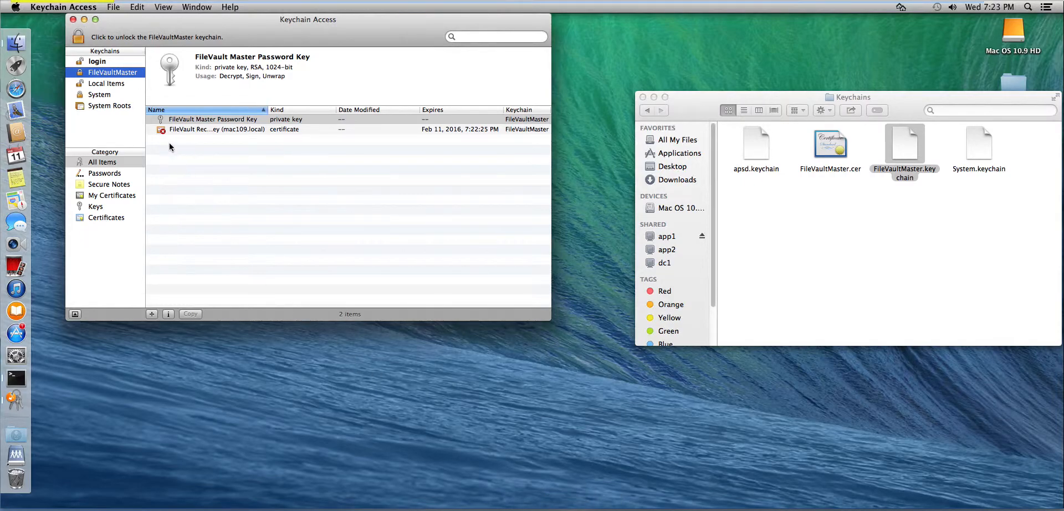
mouse_move(134, 88)
left_mouse_down()
mouse_move(258, 166)
mouse_move(570, 166)
mouse_move(593, 154)
mouse_move(584, 151)
left_mouse_up()
key("Escape")
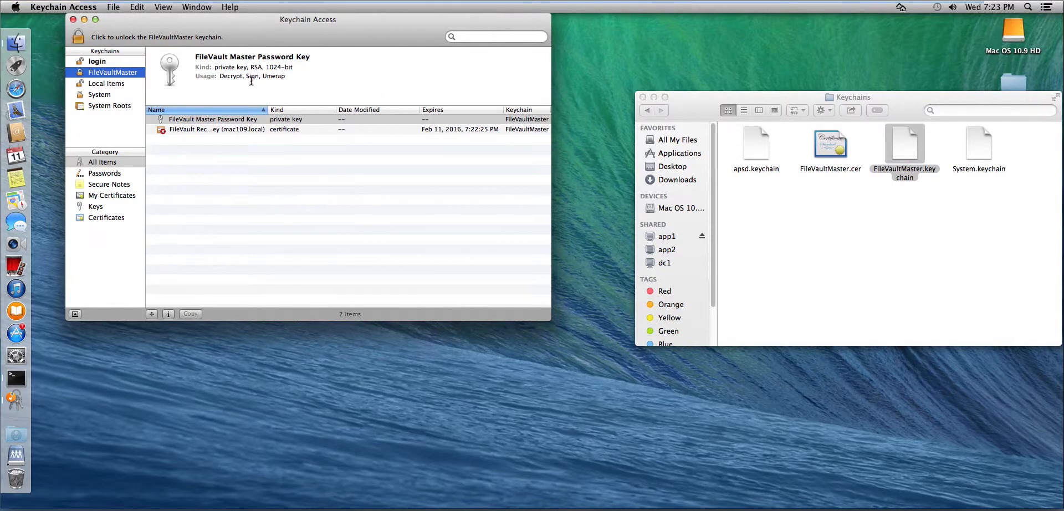
Export the FileVault Recovery Key certificate to the Desktop as FileVaultMaster in Certificate (.cer) format
left_click(209, 129)
right_click(207, 131)
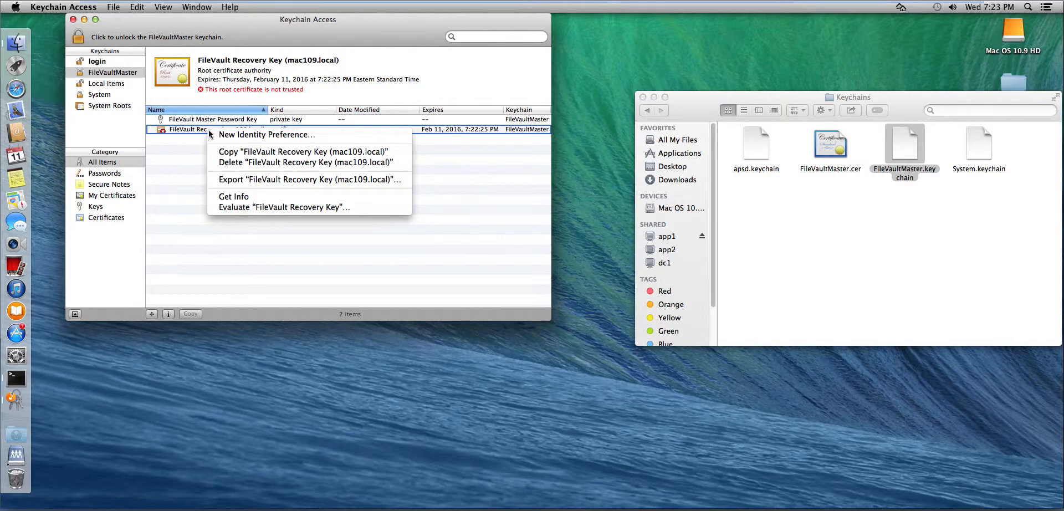
left_click(245, 179)
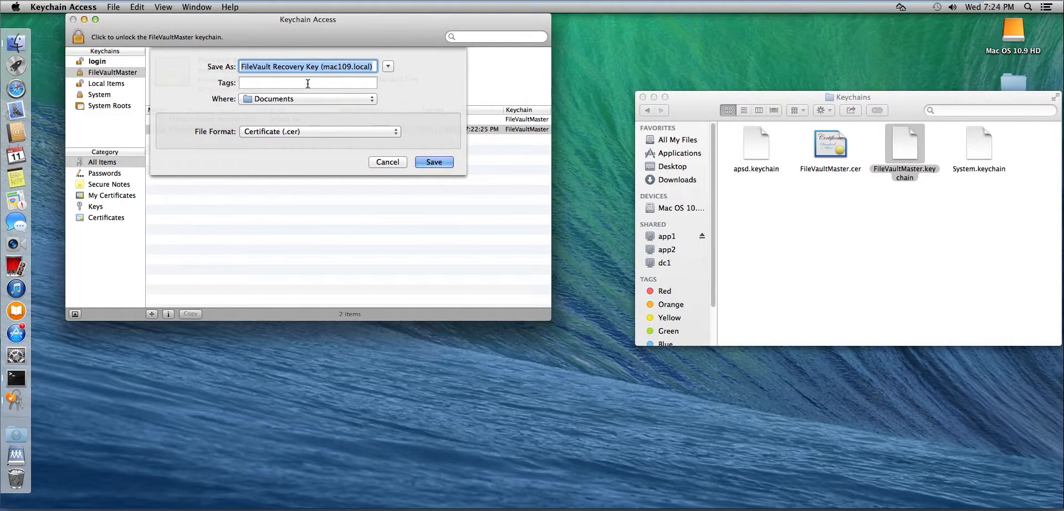
type("FileVaultMaster")
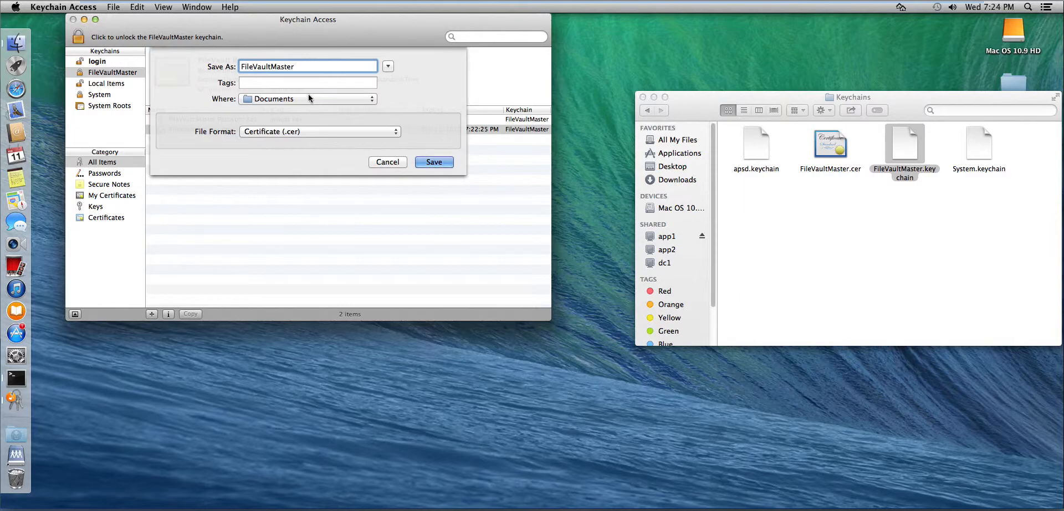
left_click(309, 98)
left_click(416, 99)
left_click(373, 99)
left_click(374, 99)
left_click(374, 100)
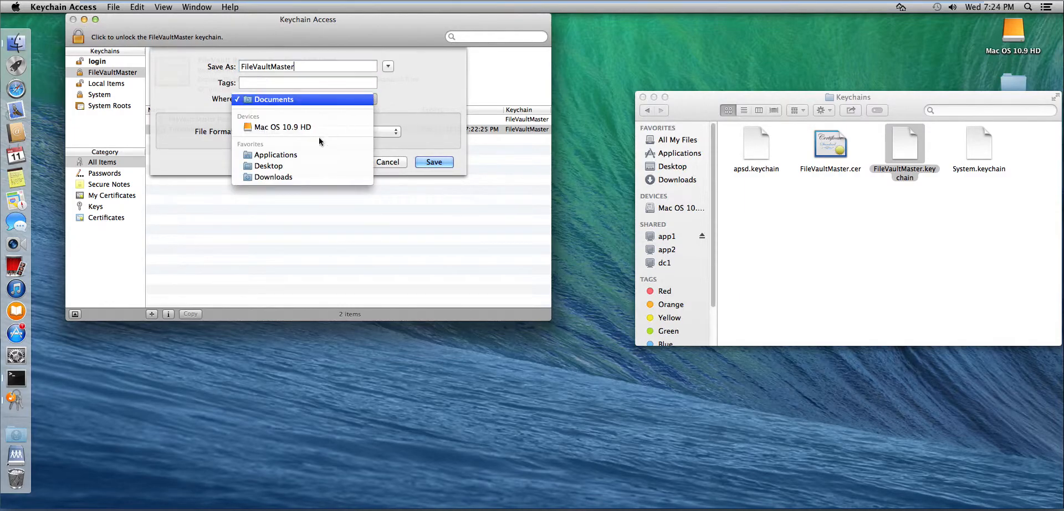
left_click(268, 165)
left_click(433, 162)
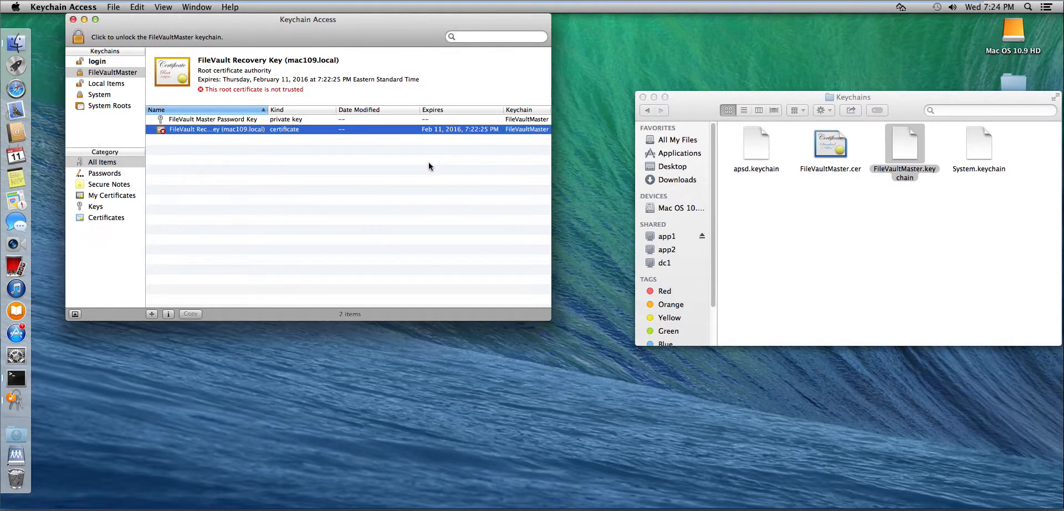
Close the Keychain Access window and the Keychains folder window
left_click(73, 20)
left_click_drag(695, 98, 621, 145)
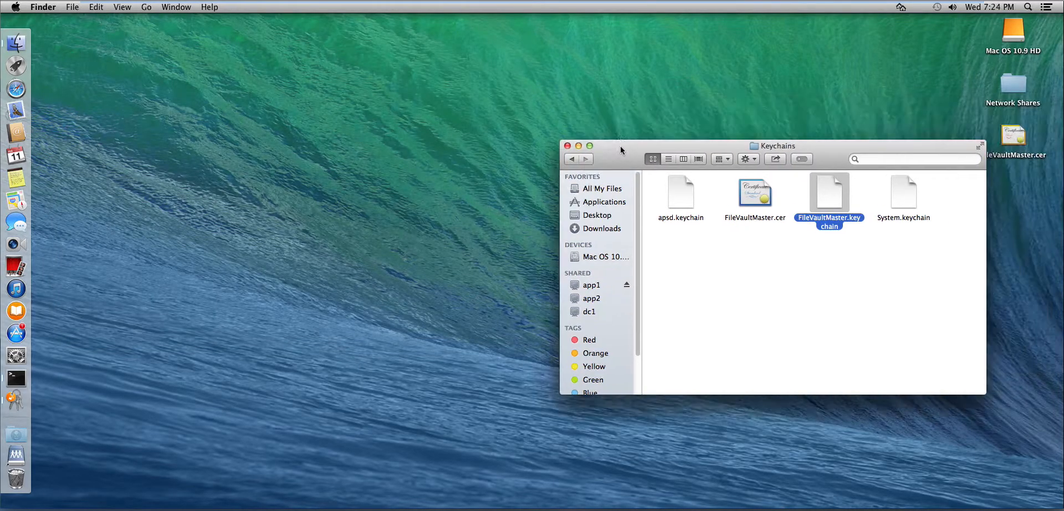
left_click(567, 145)
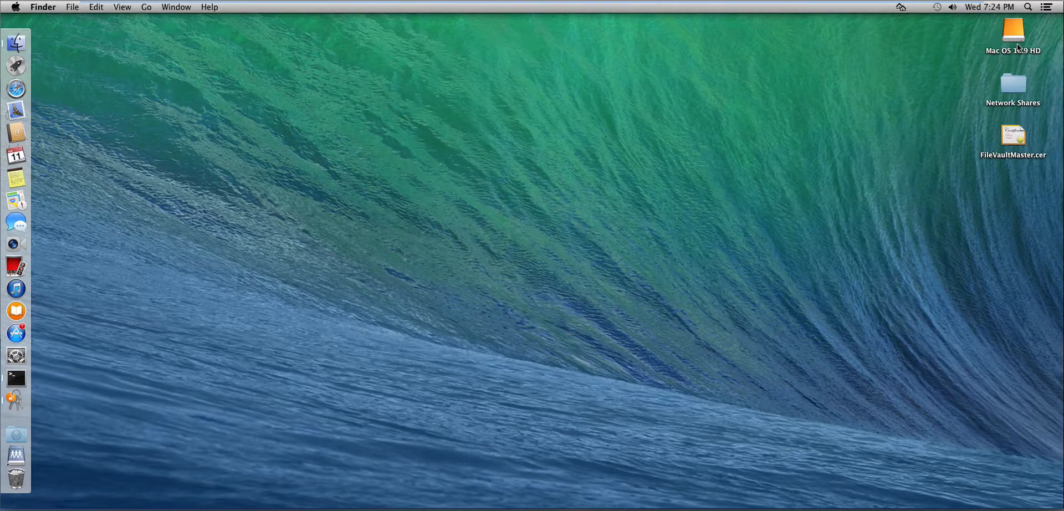
Open the files share in Network Shares and try to copy FileVaultMaster.cer from the Desktop into it
double_click(1016, 81)
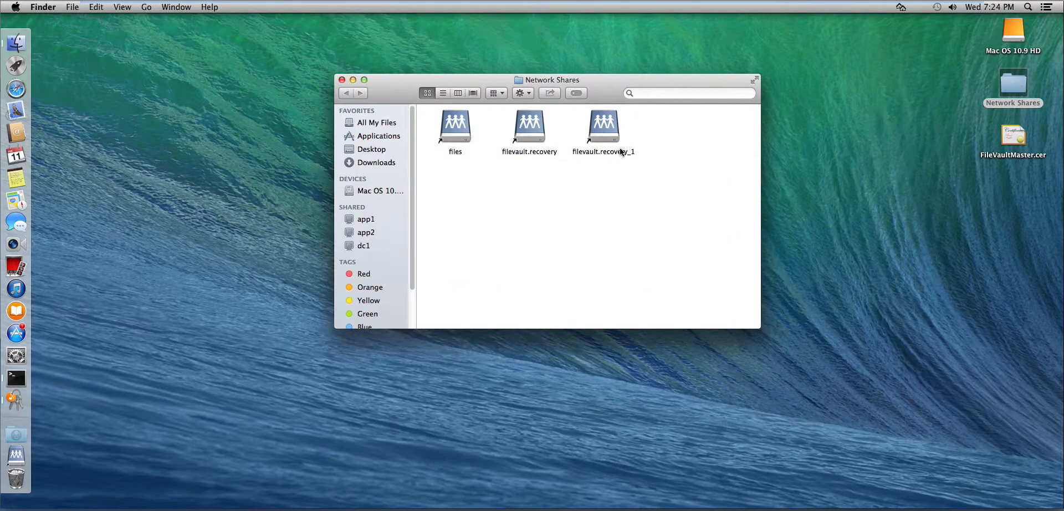
double_click(462, 137)
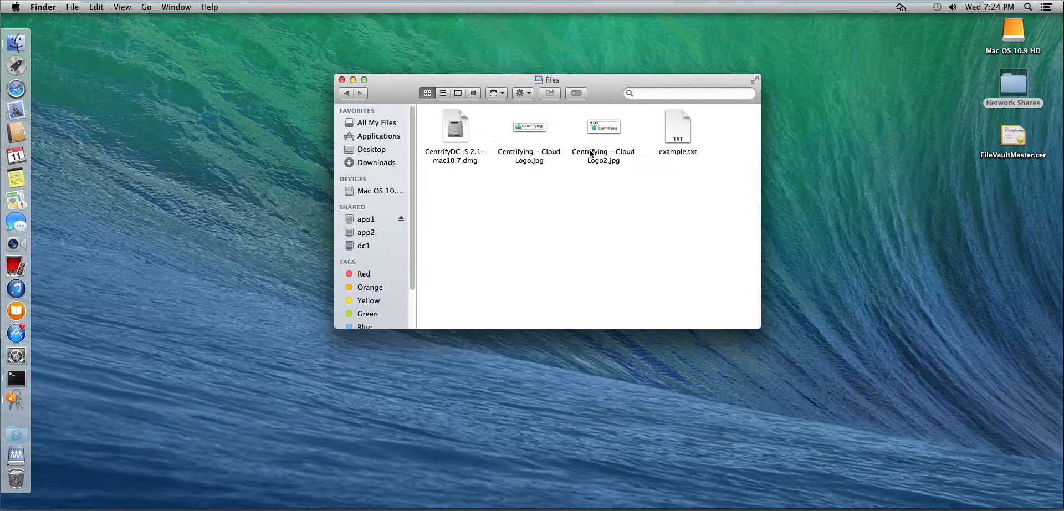
left_click_drag(1013, 136, 541, 244)
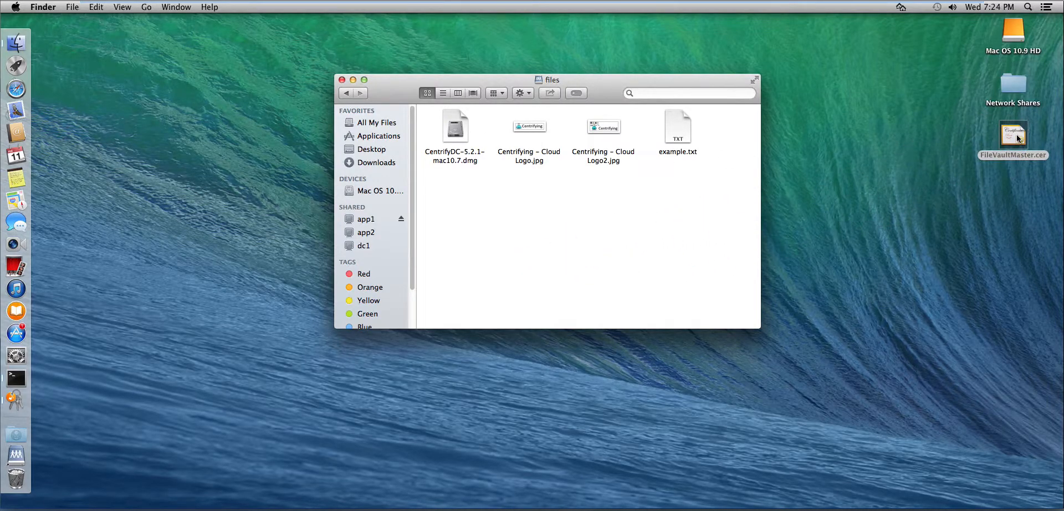
right_click(1017, 136)
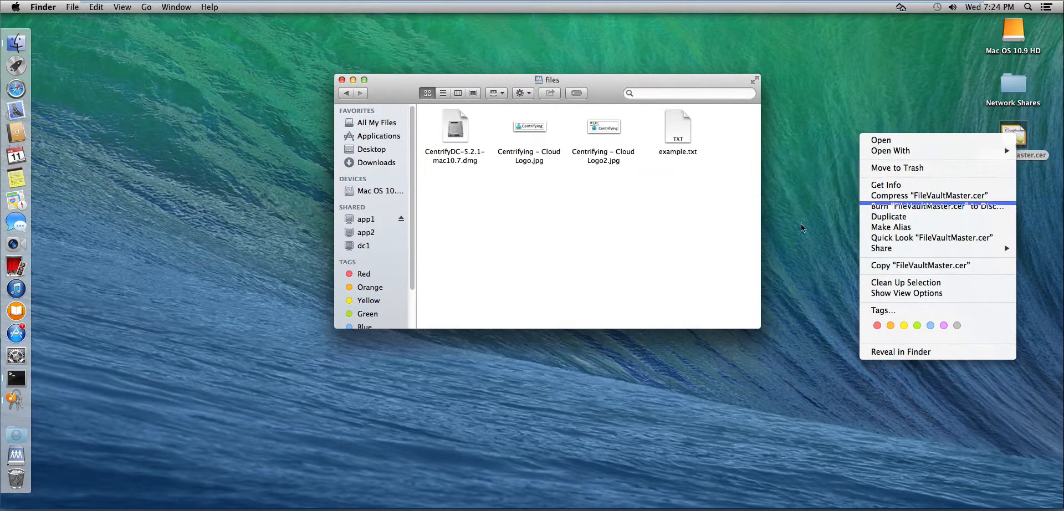
left_click(616, 226)
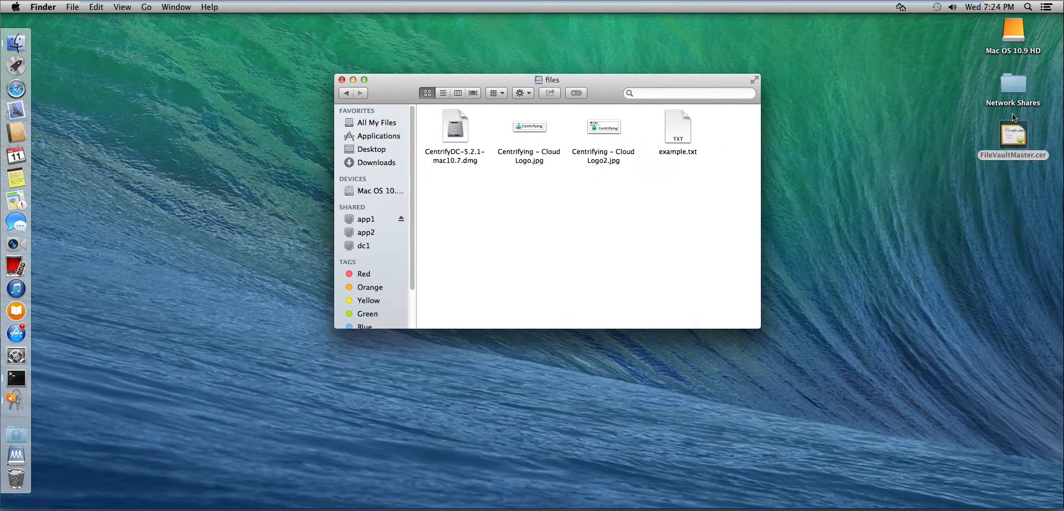
left_click_drag(1010, 139, 487, 221)
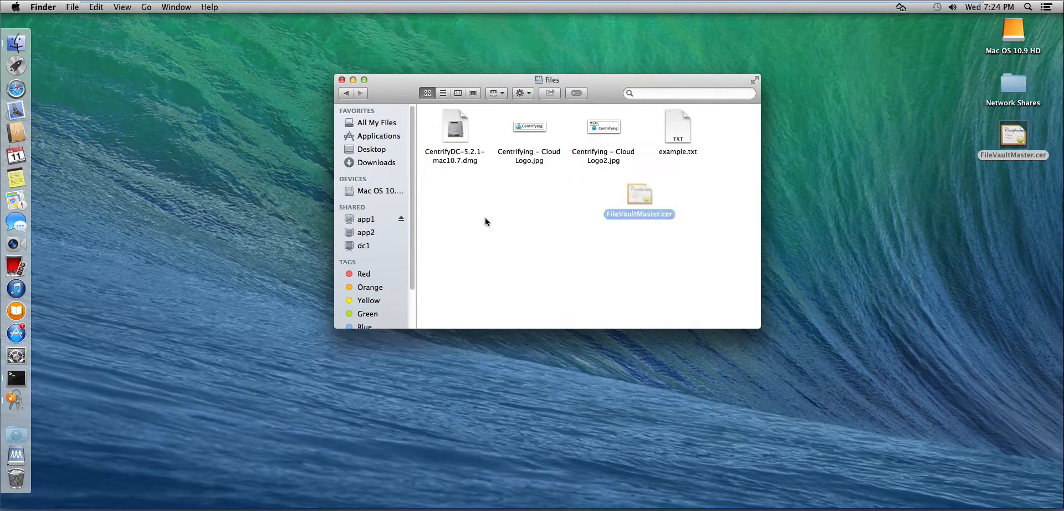
right_click(1016, 133)
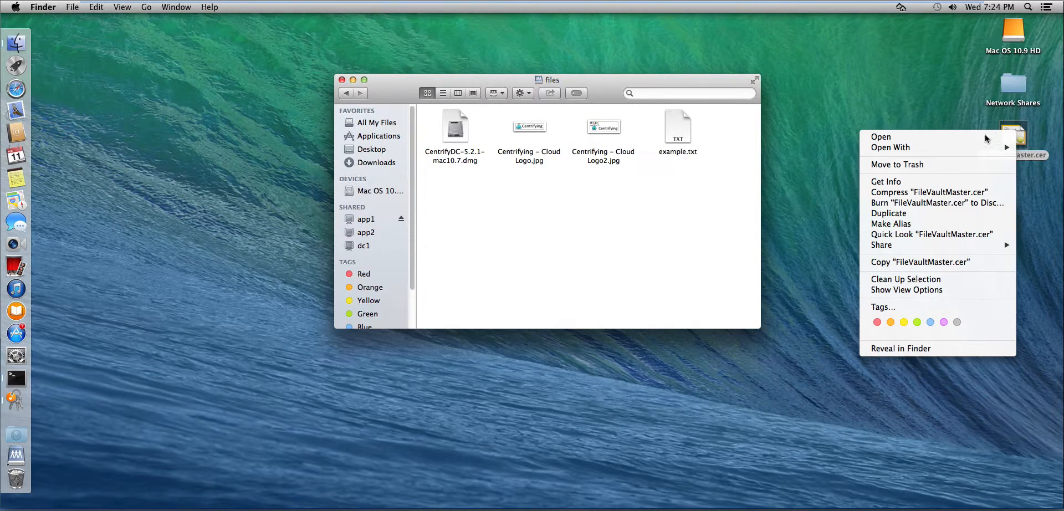
left_click(936, 104)
Copy FileVaultMaster.cer from the Desktop to the filevault.recovery network share, close that share's window, and move the Desktop copy to the Trash
double_click(1014, 82)
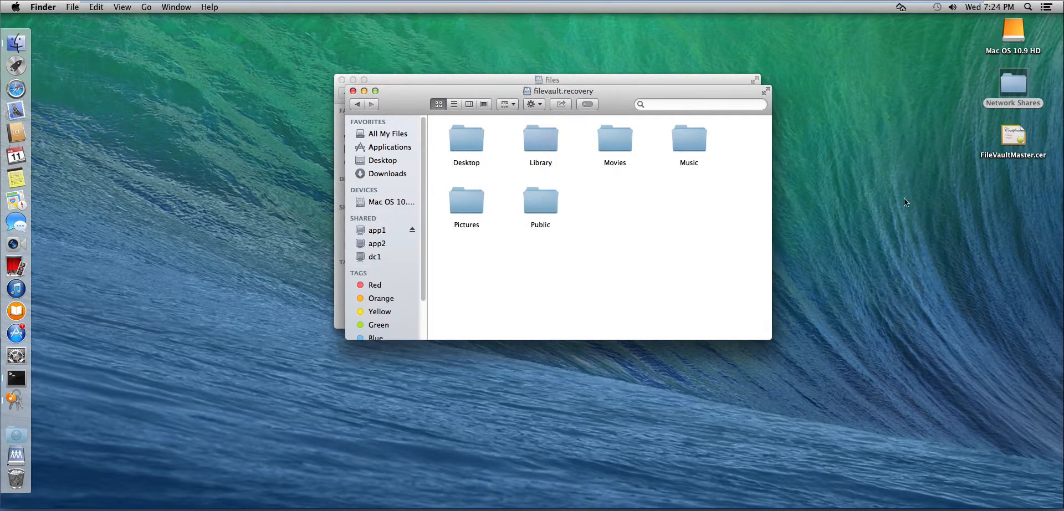
left_click_drag(1012, 131, 602, 237)
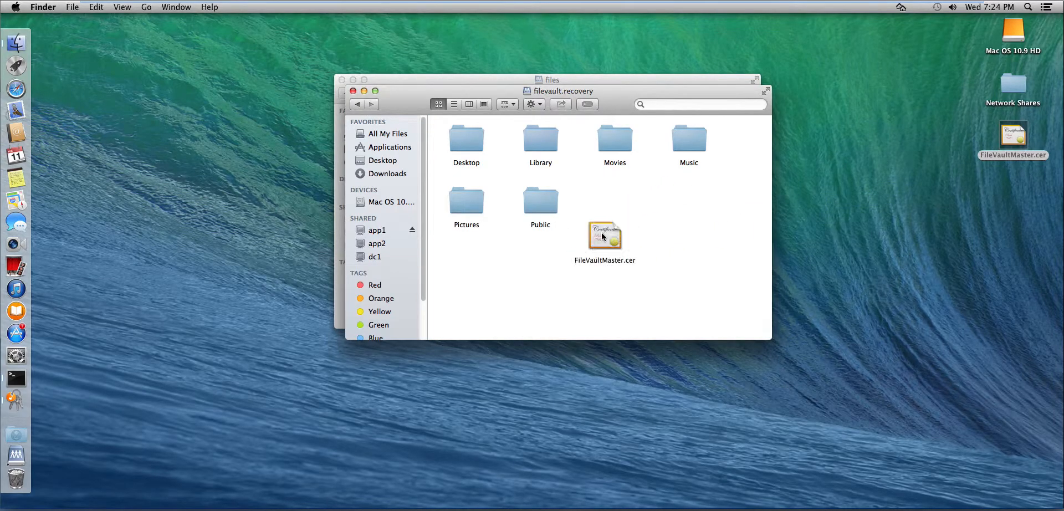
left_click(353, 91)
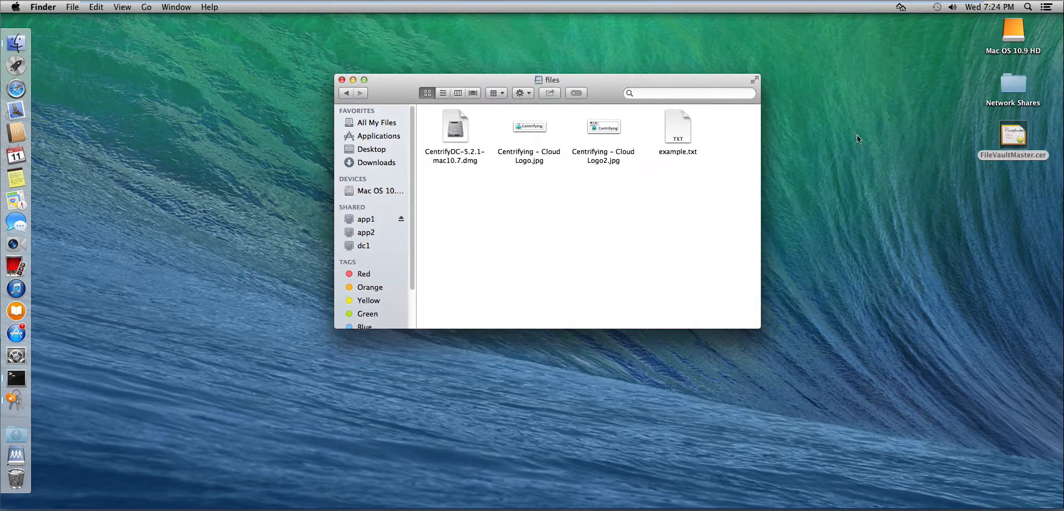
right_click(1018, 138)
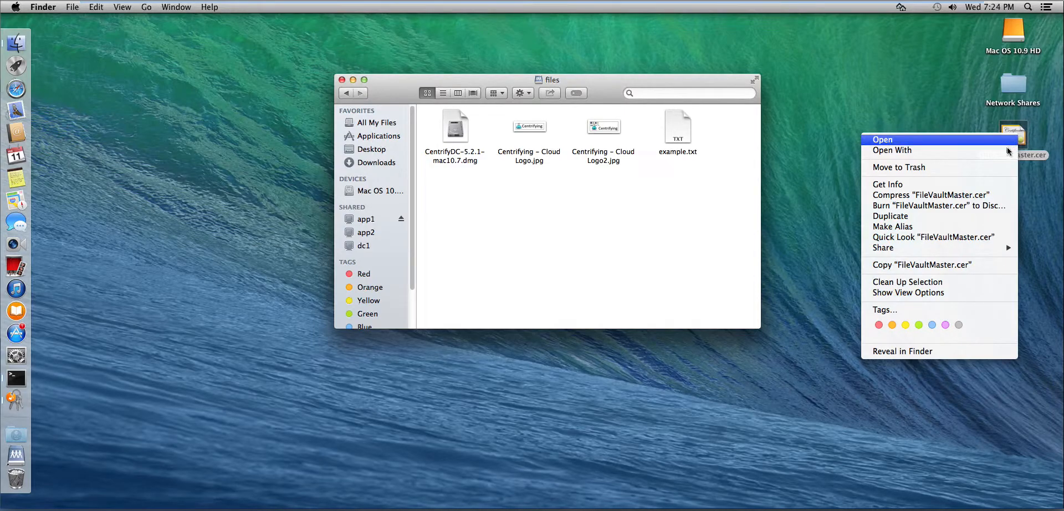
left_click(966, 172)
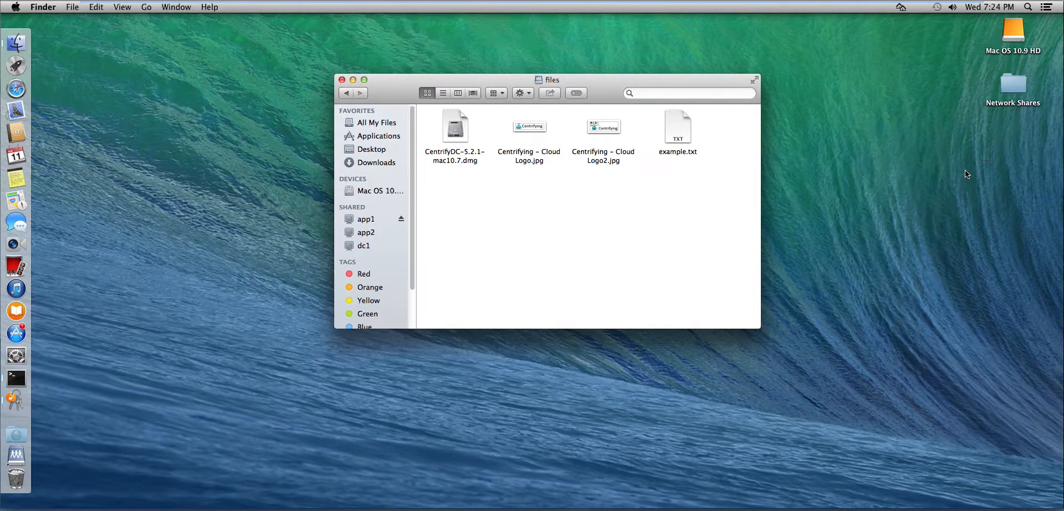
Open the Keychains folder inside the Library folder of the Mac OS 10.9 HD drive
left_click(379, 191)
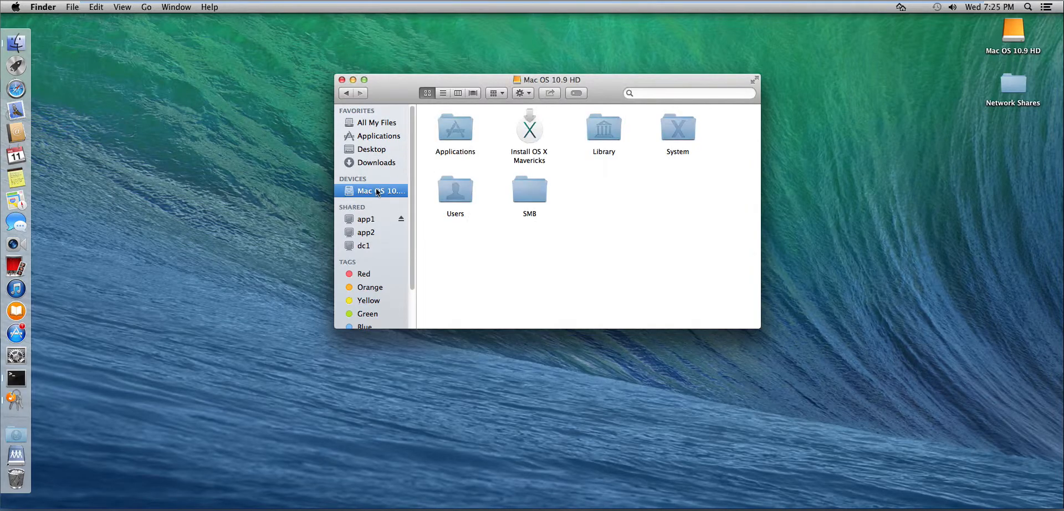
double_click(602, 129)
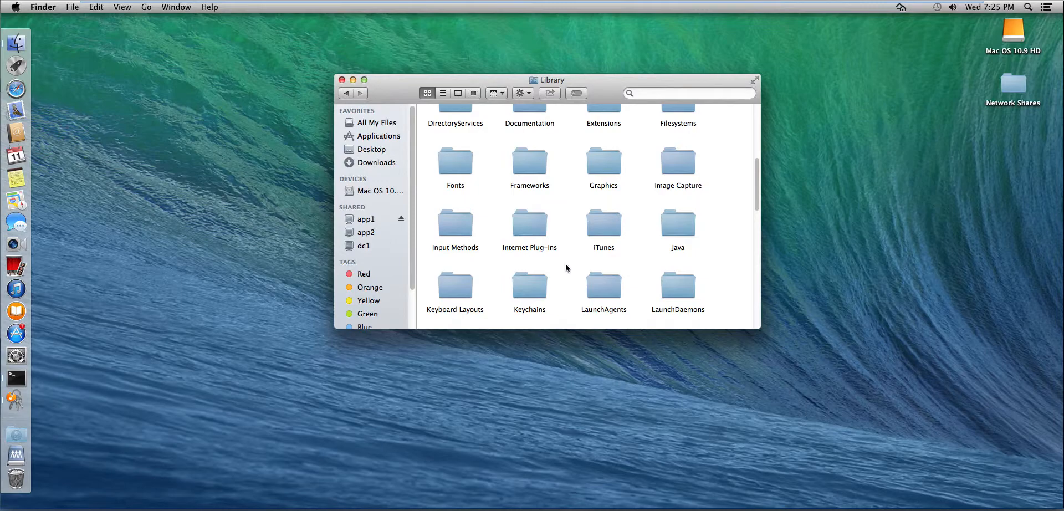
scroll(572, 281, "down", 2)
double_click(537, 265)
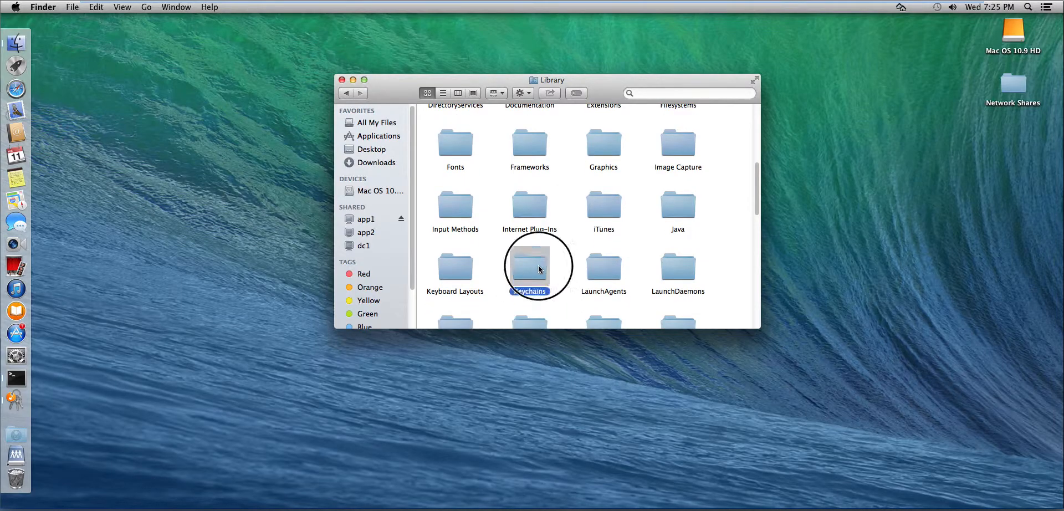
Move both FileVaultMaster.cer and FileVaultMaster.keychain from the Keychains folder to the Trash
left_click(529, 123)
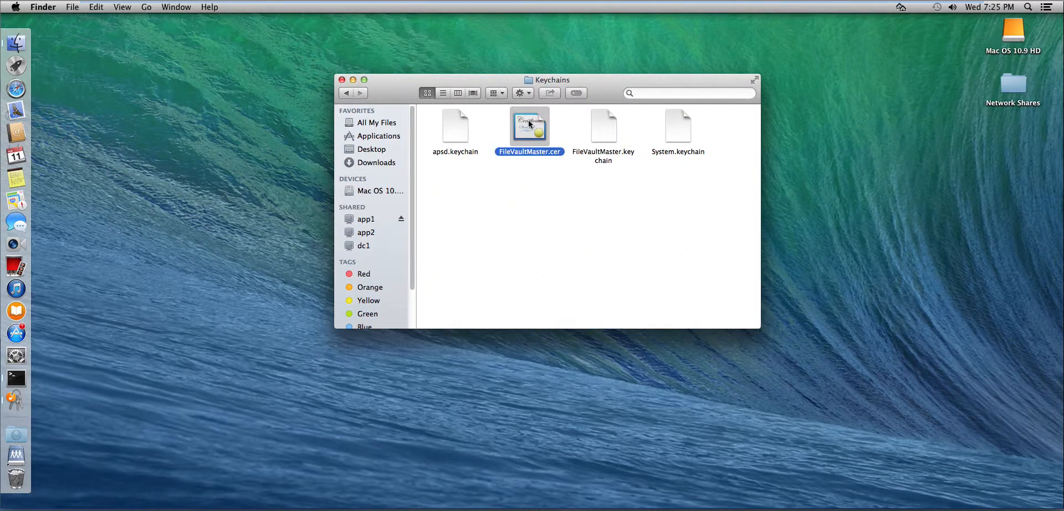
left_click(567, 184)
left_click_drag(631, 190, 527, 109)
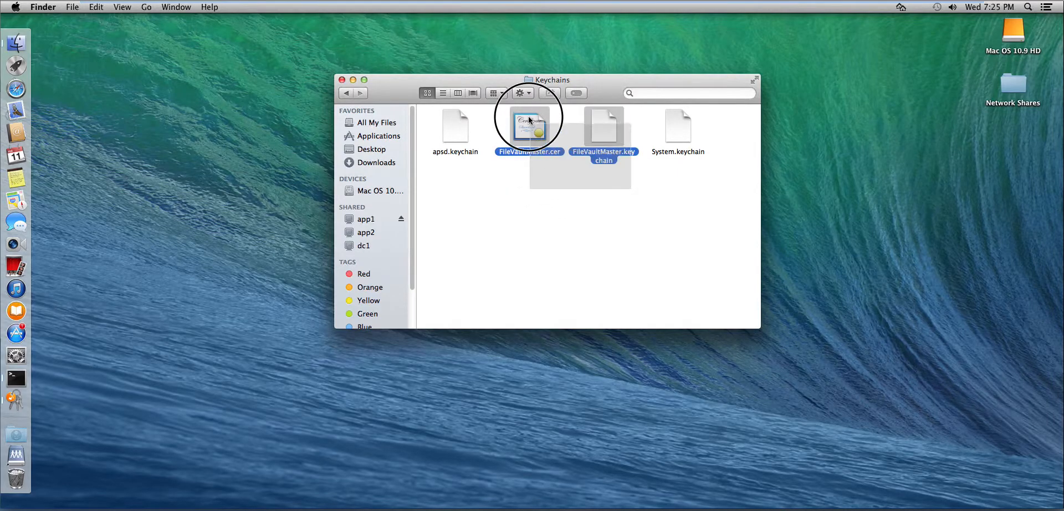
right_click(543, 127)
mouse_move(569, 143)
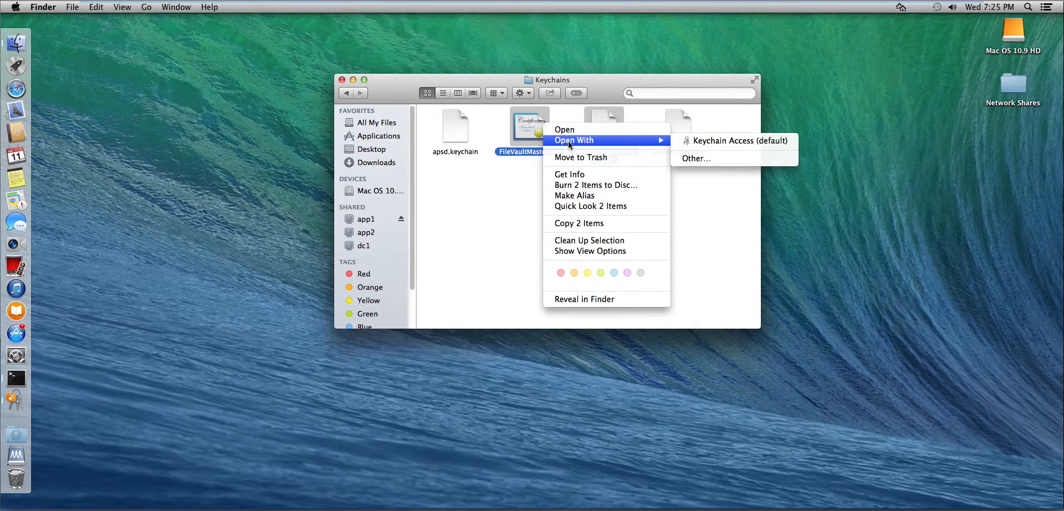
left_click(581, 159)
Authorize the file removal by entering the administrator's name and password
type("jer")
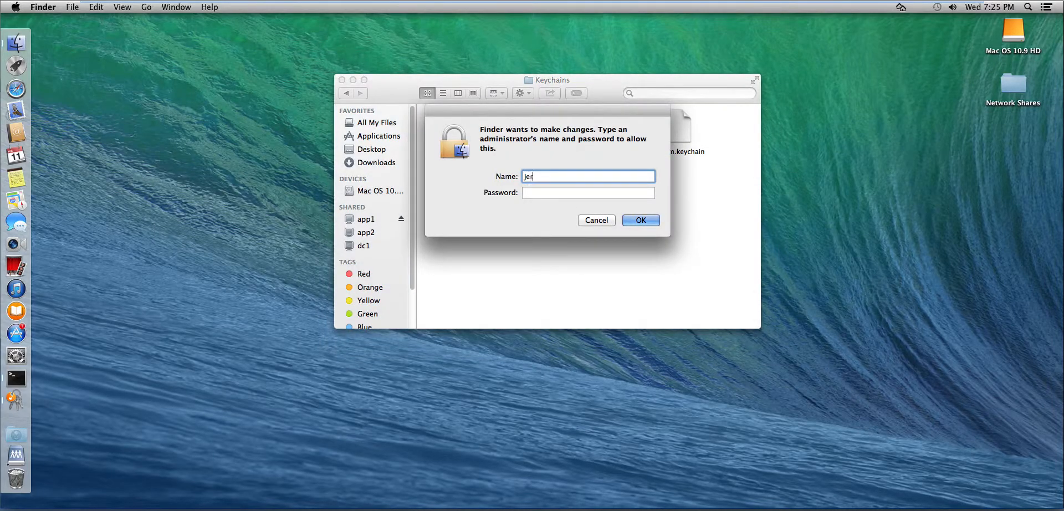
type("ry.seinfeld")
key("Tab")
type("•••••")
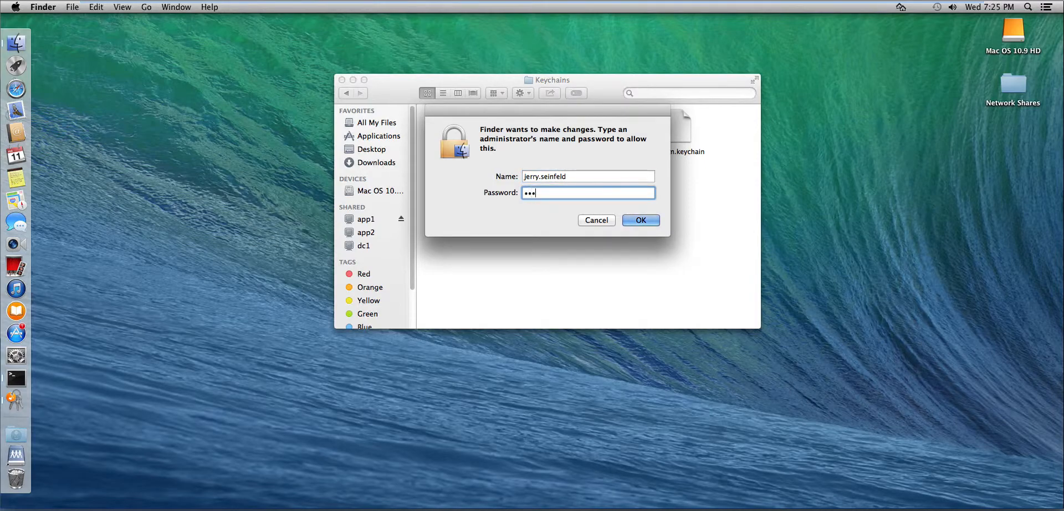
type("•••")
key("Return")
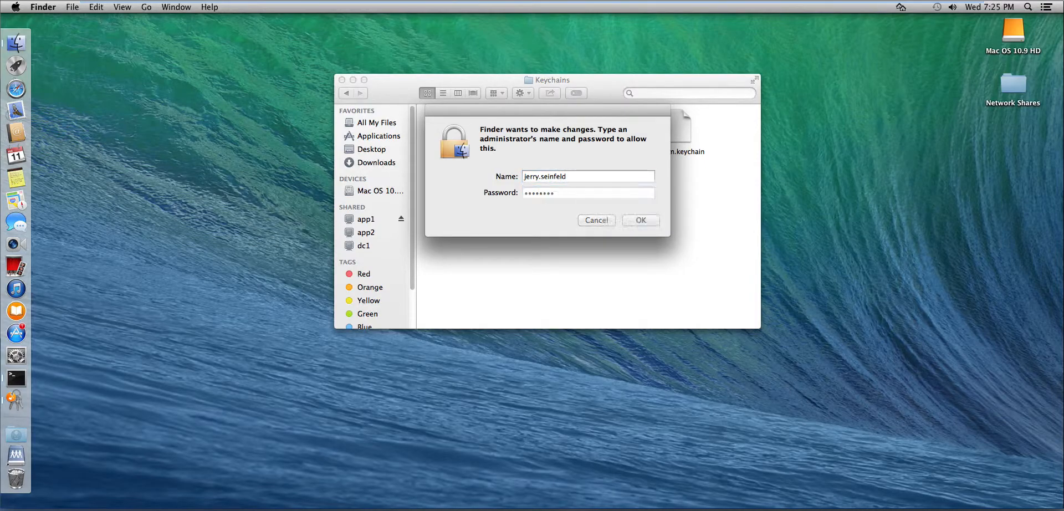